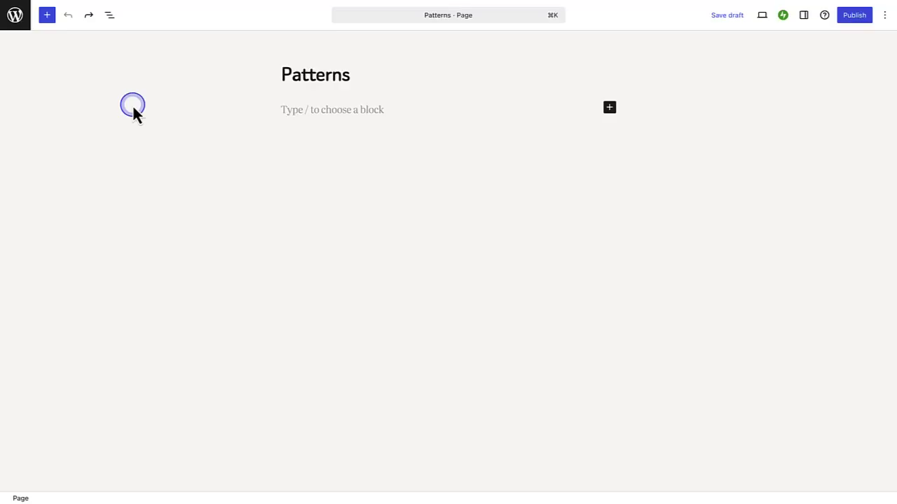
Insert the first Intro pattern, an image beside 'Create anything', into the Patterns page
{"action": "left_click", "coordinate": [49, 20]}
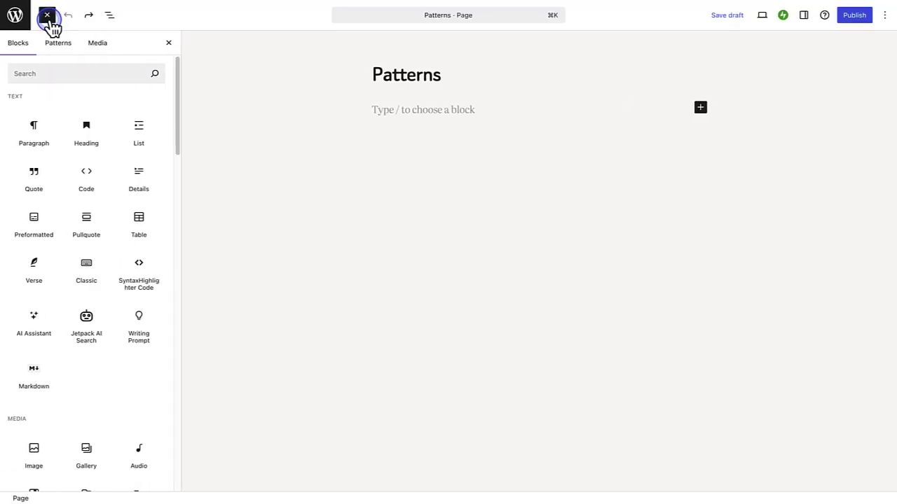
{"action": "left_click", "coordinate": [58, 44]}
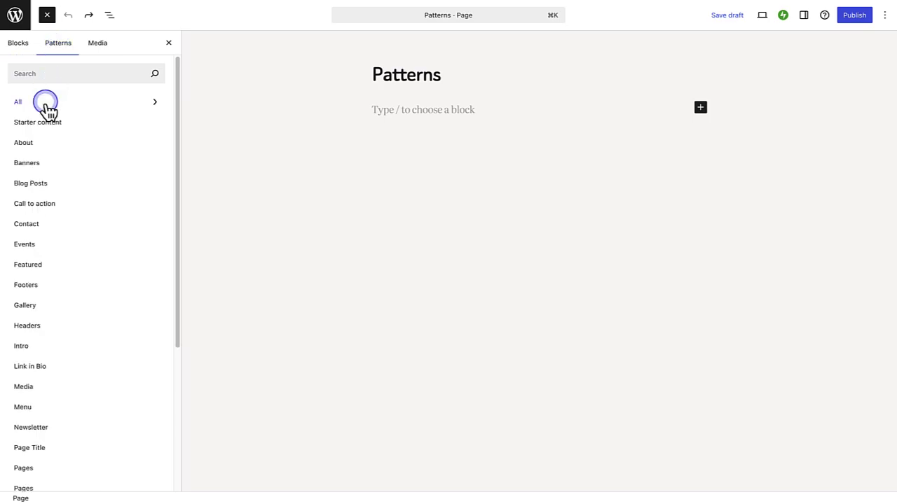
{"action": "left_click", "coordinate": [21, 347]}
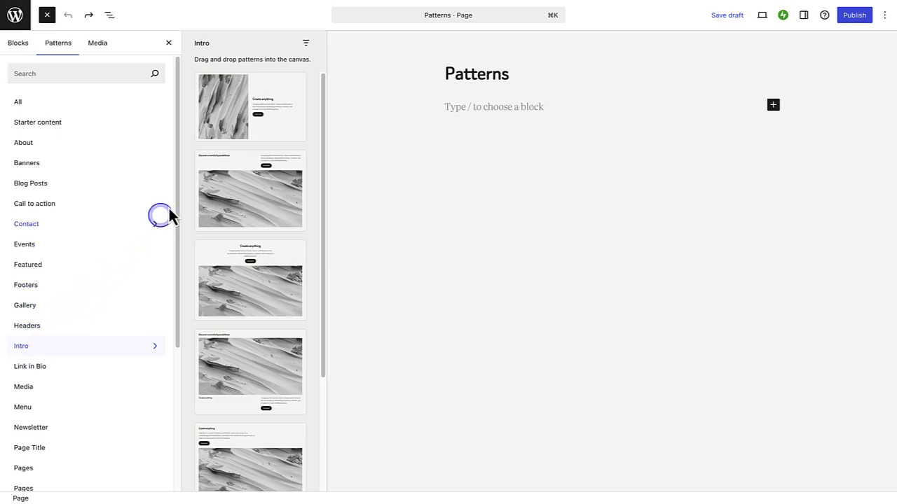
{"action": "left_click", "coordinate": [224, 111]}
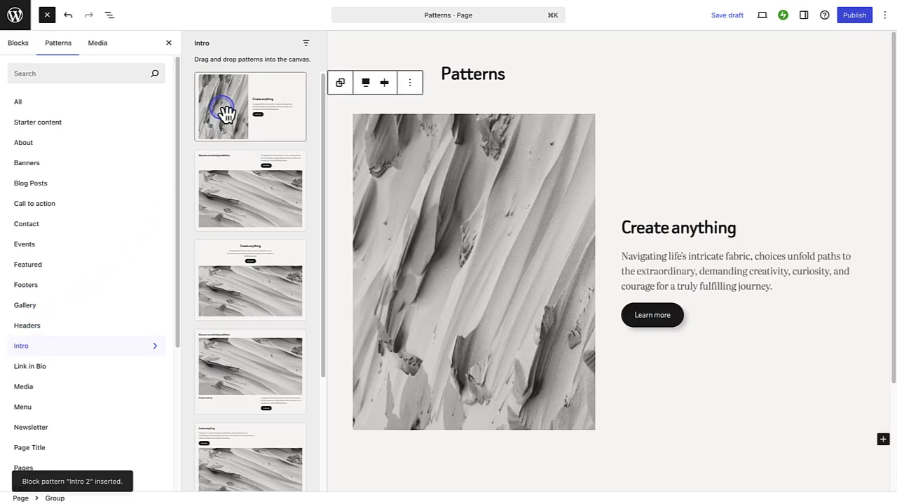
{"action": "left_click", "coordinate": [169, 42]}
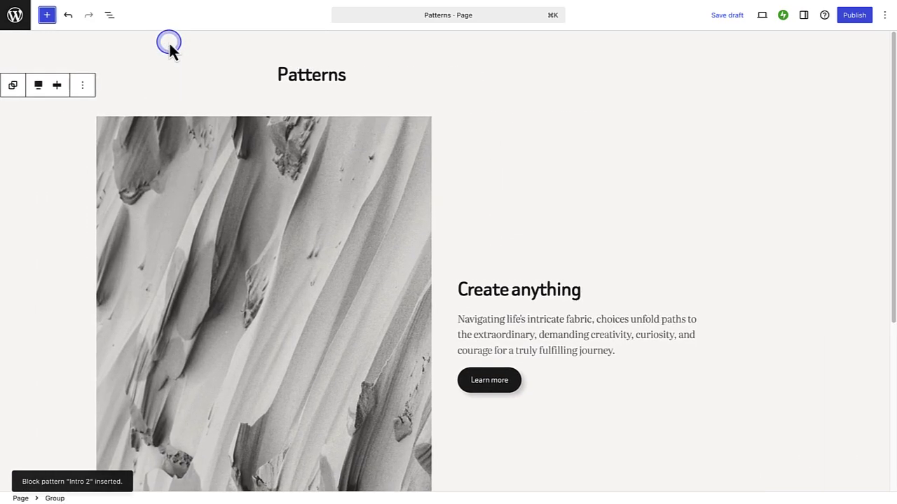
In List View, move the image column right of the 'Create anything' text column
{"action": "left_click", "coordinate": [109, 14]}
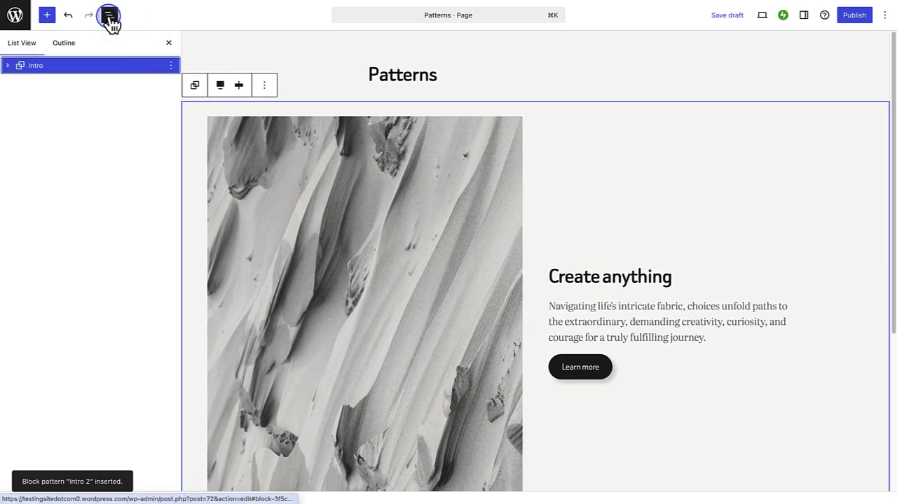
{"action": "left_click", "coordinate": [8, 66]}
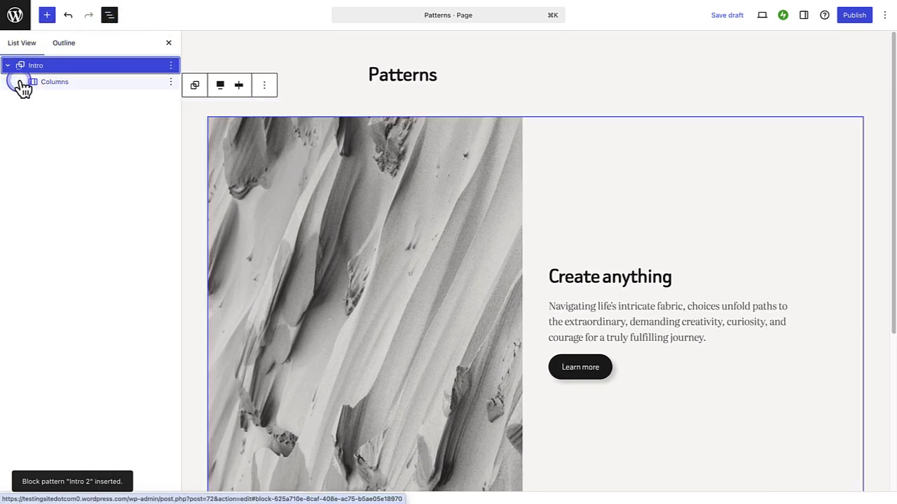
{"action": "left_click", "coordinate": [21, 83]}
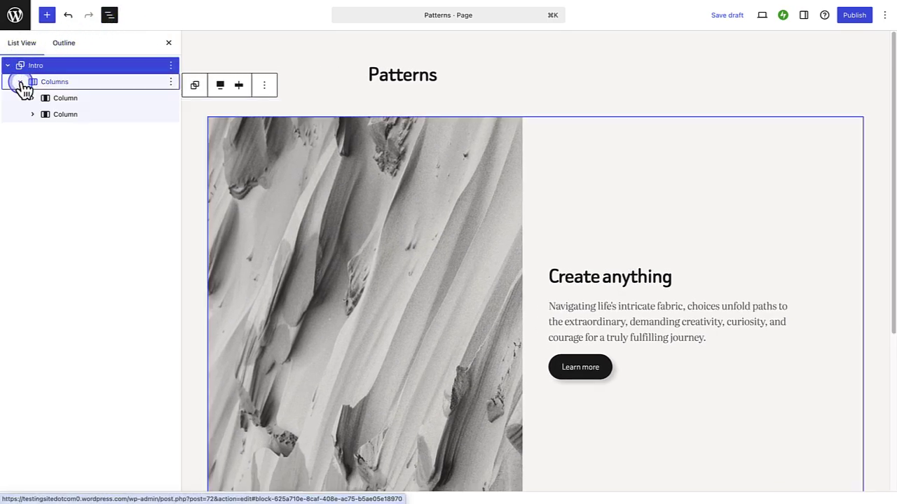
{"action": "left_click", "coordinate": [63, 102]}
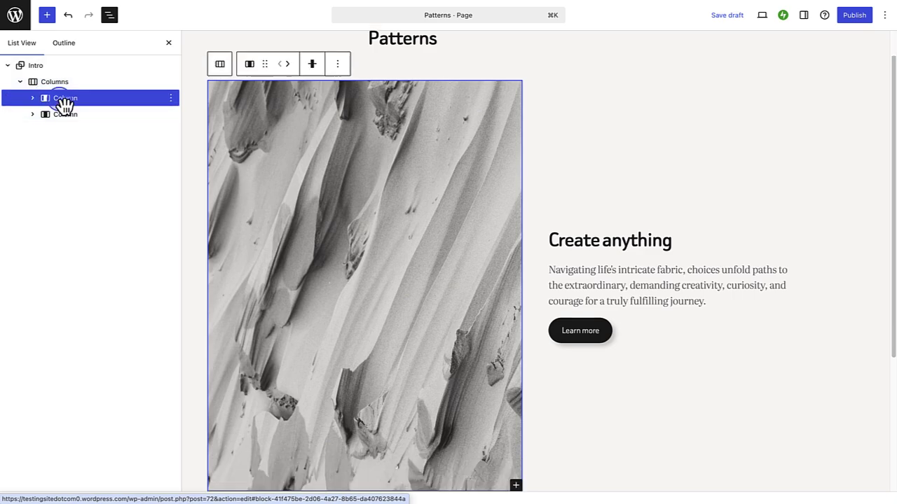
{"action": "left_click", "coordinate": [284, 69]}
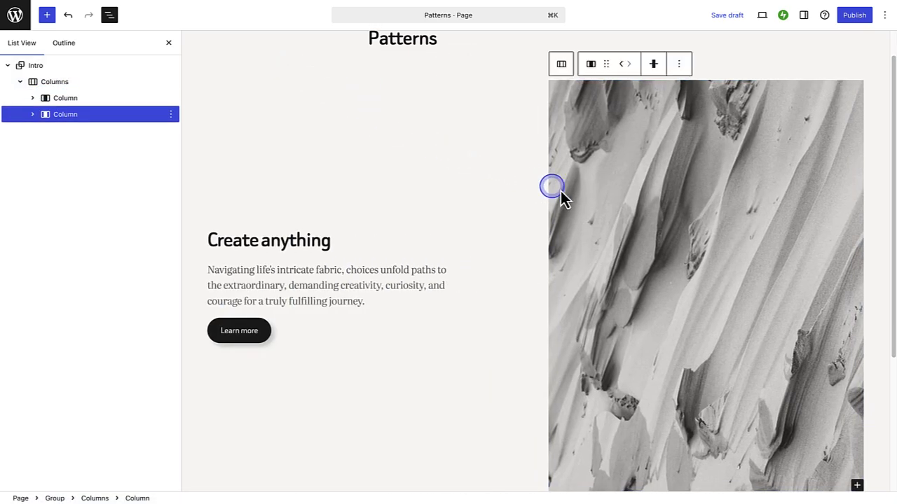
{"action": "left_click", "coordinate": [613, 206]}
{"action": "left_click", "coordinate": [788, 66]}
Put the smiling man's portrait in the image block and retitle the heading 'Software Developer'
{"action": "left_click", "coordinate": [718, 99]}
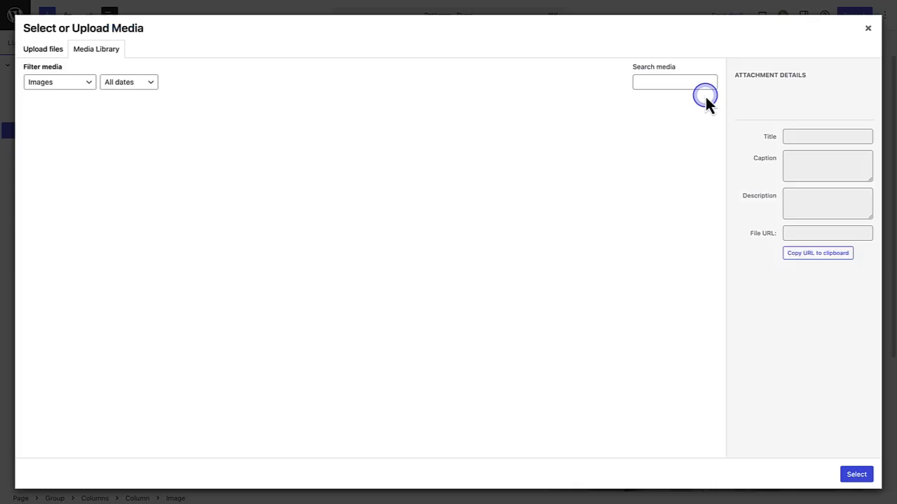
{"action": "left_click", "coordinate": [77, 207]}
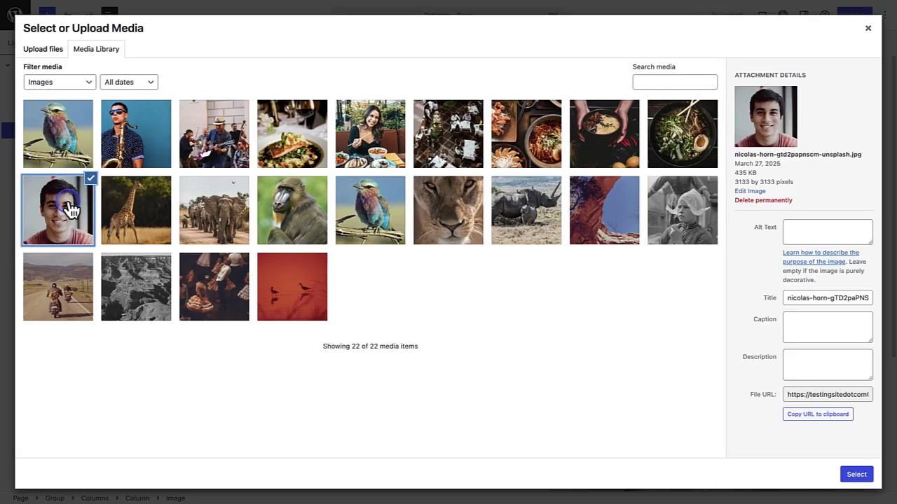
{"action": "left_click", "coordinate": [856, 476]}
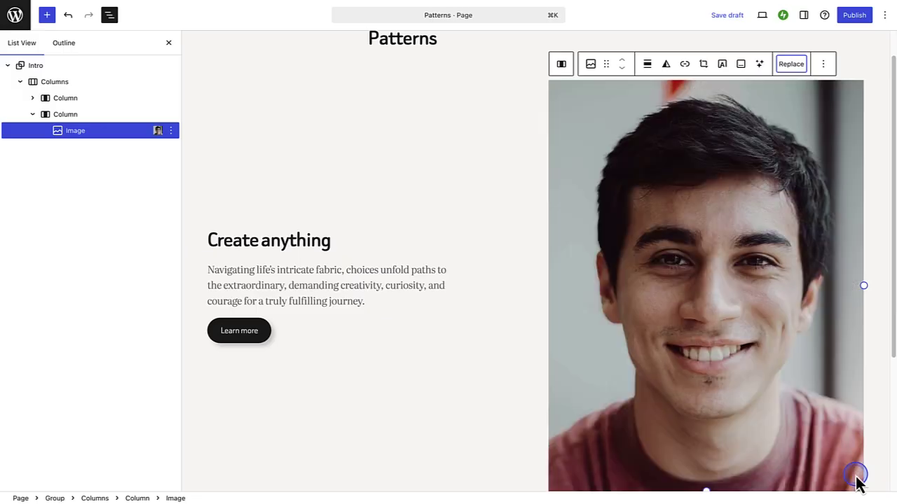
{"action": "left_click_drag", "start_coordinate": [331, 240], "coordinate": [214, 241]}
{"action": "type", "text": "Software Developer"}
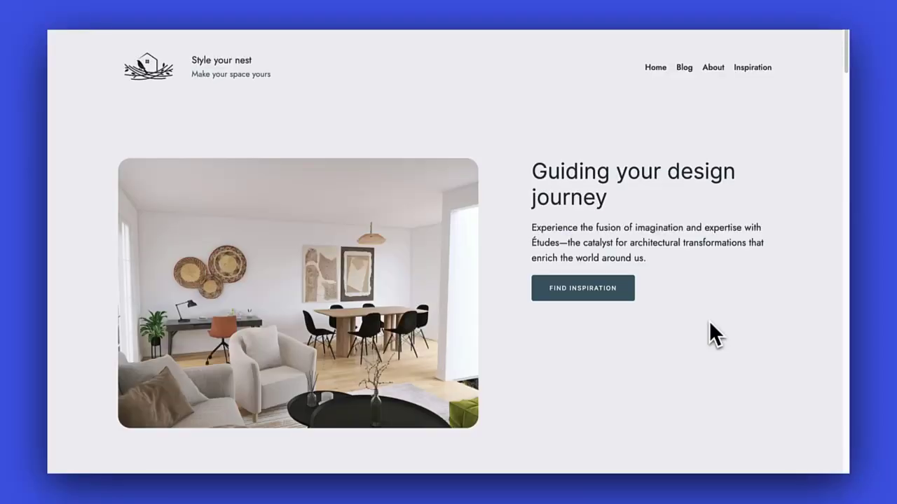
Scroll down through the previewed site to review the page
{"action": "scroll", "coordinate": [709, 320], "scroll_direction": "down", "scroll_amount": 5}
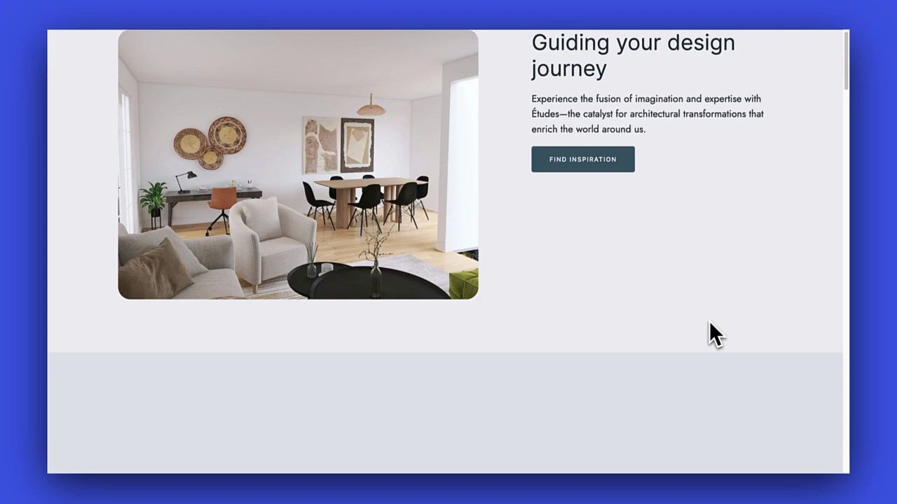
{"action": "scroll", "coordinate": [708, 322], "scroll_direction": "down", "scroll_amount": 10}
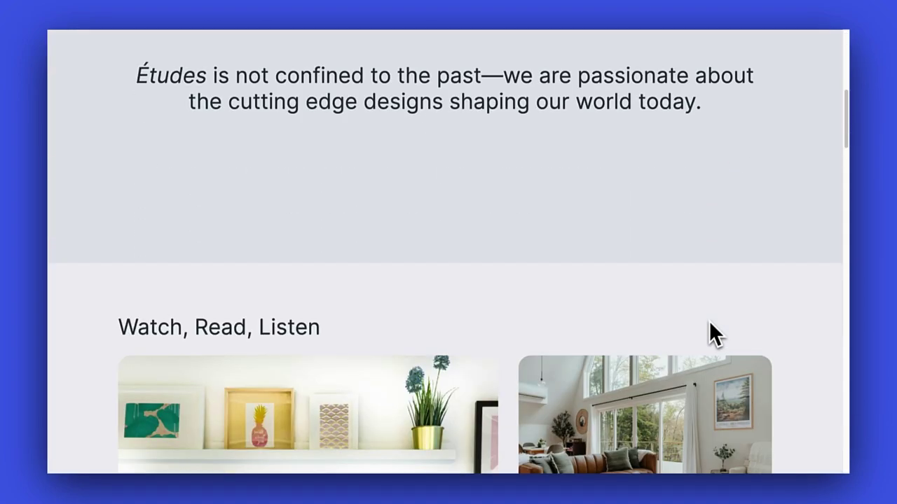
{"action": "scroll", "coordinate": [708, 320], "scroll_direction": "down", "scroll_amount": 8}
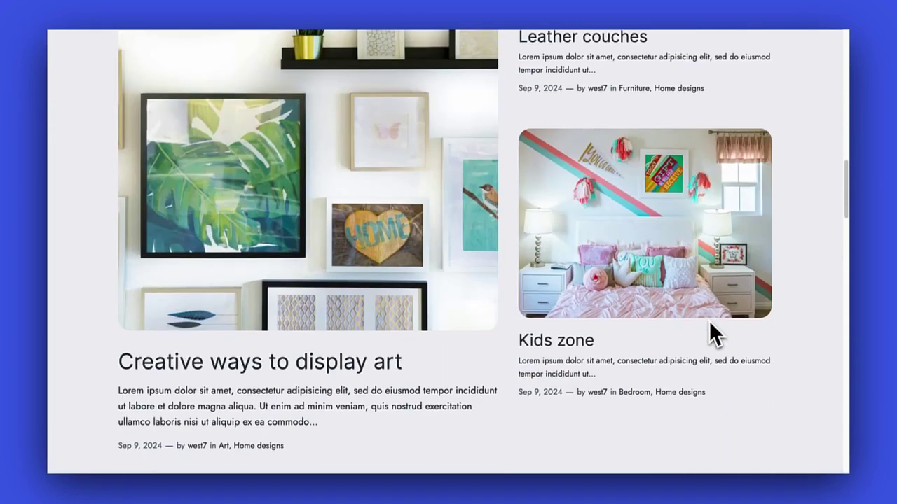
{"action": "scroll", "coordinate": [709, 320], "scroll_direction": "down", "scroll_amount": 11}
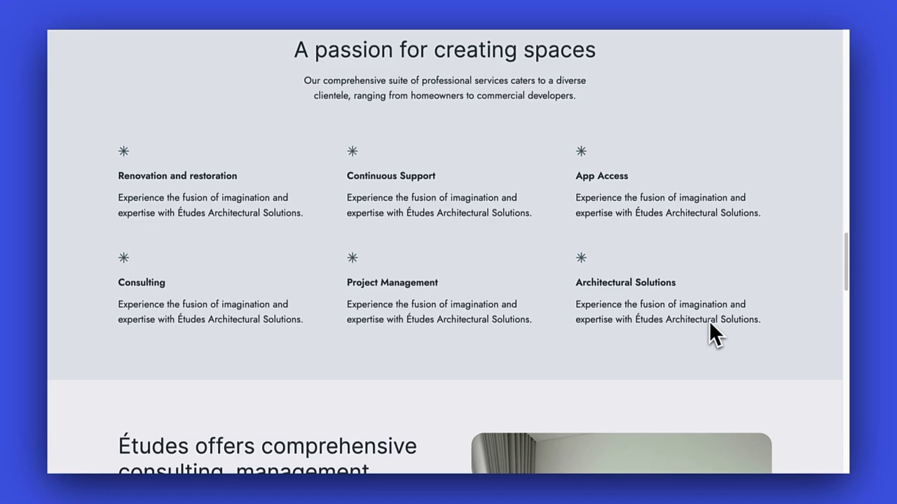
{"action": "scroll", "coordinate": [709, 321], "scroll_direction": "down", "scroll_amount": 11}
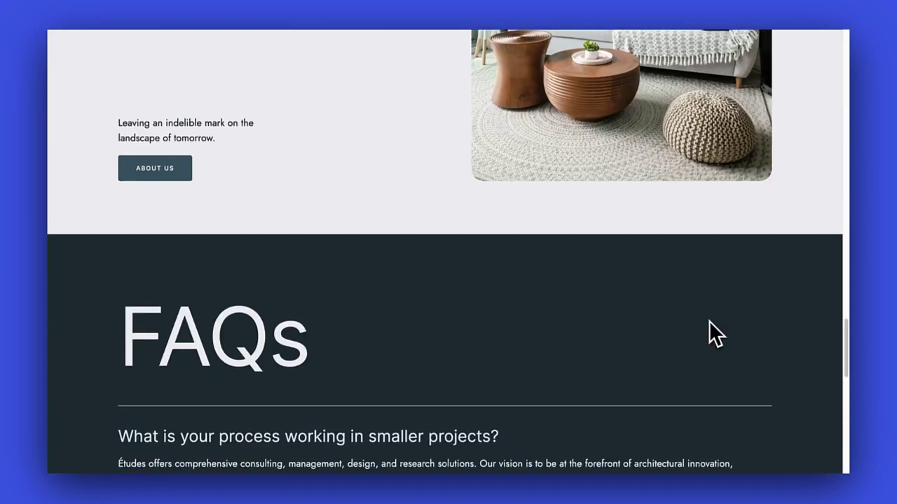
{"action": "scroll", "coordinate": [709, 321], "scroll_direction": "down", "scroll_amount": 6}
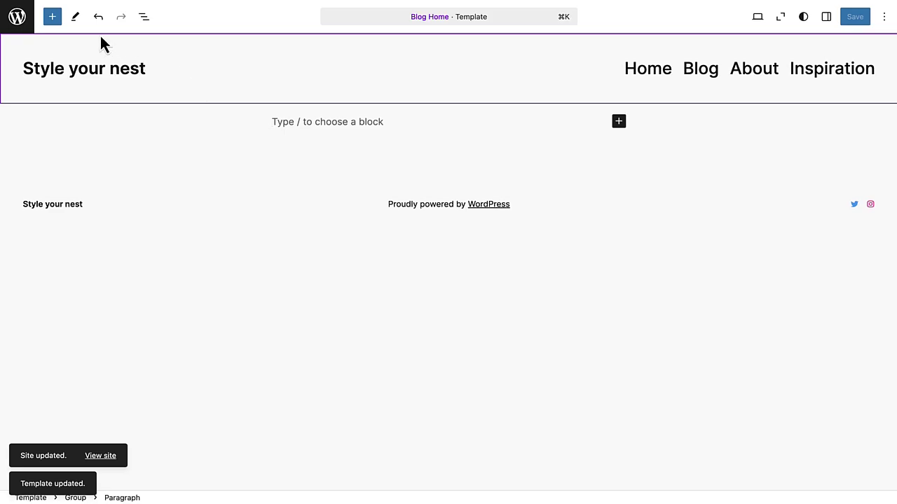
Insert the services call-to-action with image on the left, then the Centered statement pattern
{"action": "left_click", "coordinate": [56, 20]}
{"action": "left_click", "coordinate": [61, 49]}
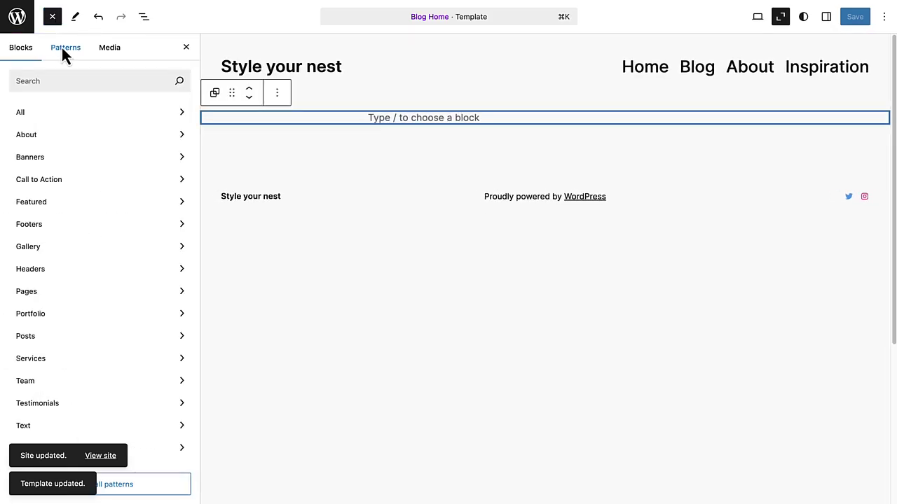
{"action": "left_click", "coordinate": [52, 183]}
{"action": "scroll", "coordinate": [260, 199], "scroll_direction": "down", "scroll_amount": 5}
{"action": "left_click", "coordinate": [259, 295]}
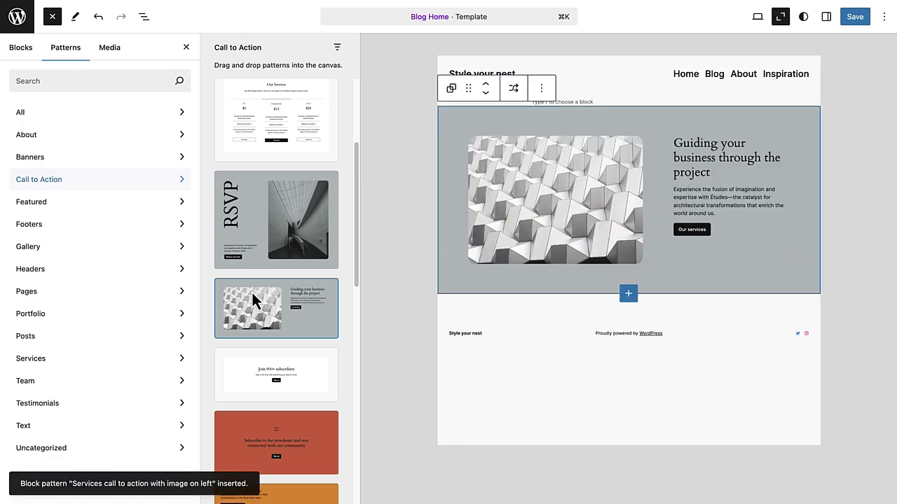
{"action": "left_click", "coordinate": [71, 426]}
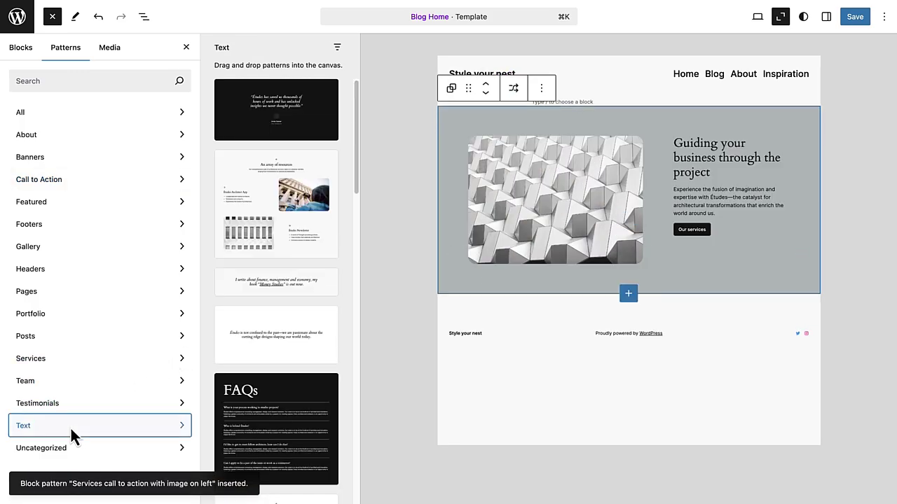
{"action": "left_click", "coordinate": [235, 321]}
Add the two-column posts grid, three-column feature grid, text-and-image and FAQs patterns
{"action": "left_click", "coordinate": [87, 342]}
{"action": "left_click", "coordinate": [274, 326]}
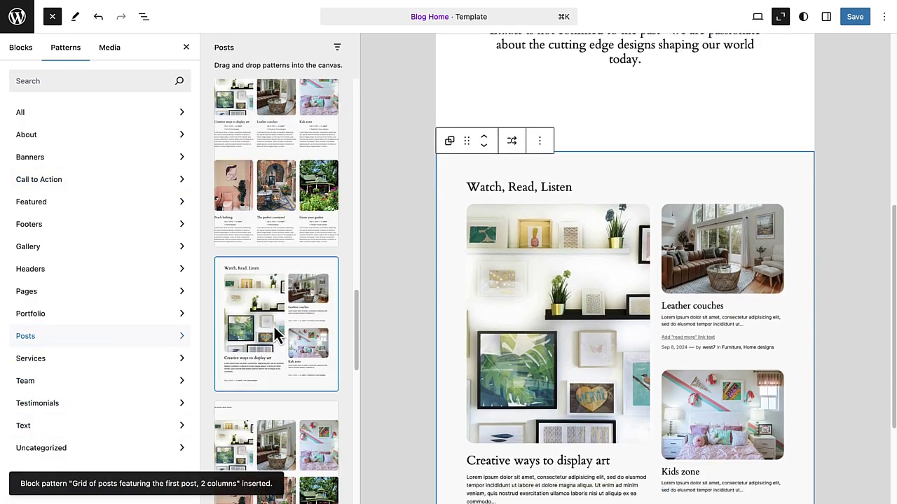
{"action": "left_click", "coordinate": [85, 143]}
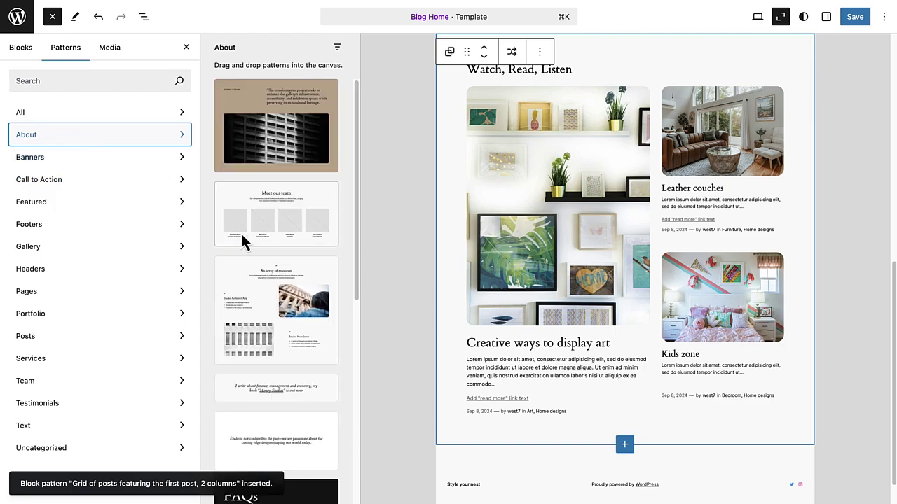
{"action": "scroll", "coordinate": [238, 234], "scroll_direction": "down", "scroll_amount": 10}
{"action": "left_click", "coordinate": [262, 262]}
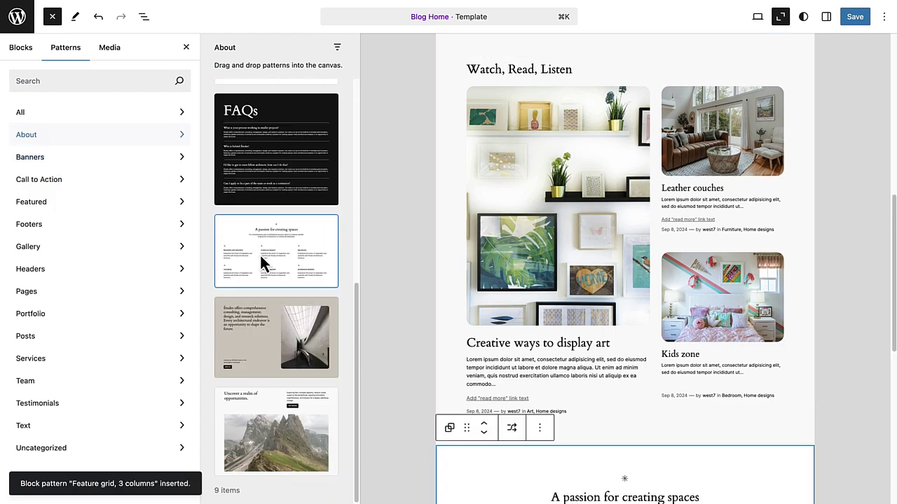
{"action": "left_click", "coordinate": [260, 324]}
{"action": "left_click", "coordinate": [282, 178]}
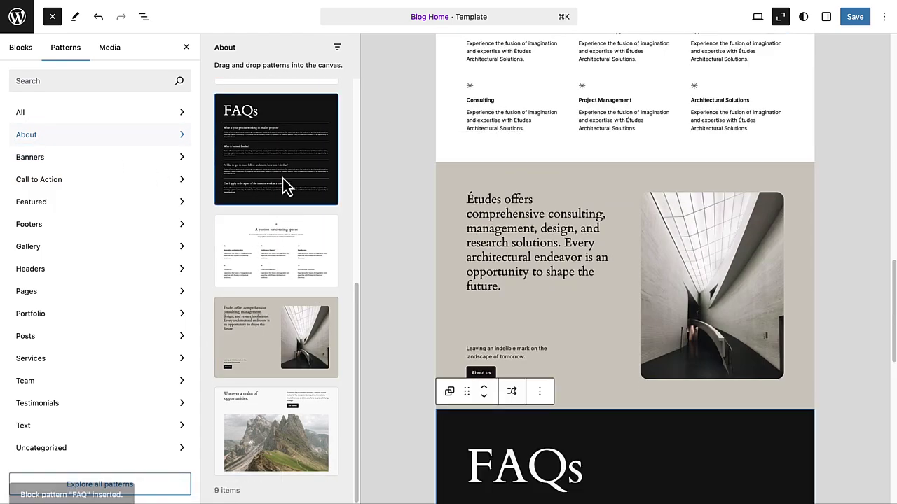
{"action": "left_click_drag", "start_coordinate": [892, 418], "coordinate": [880, 57]}
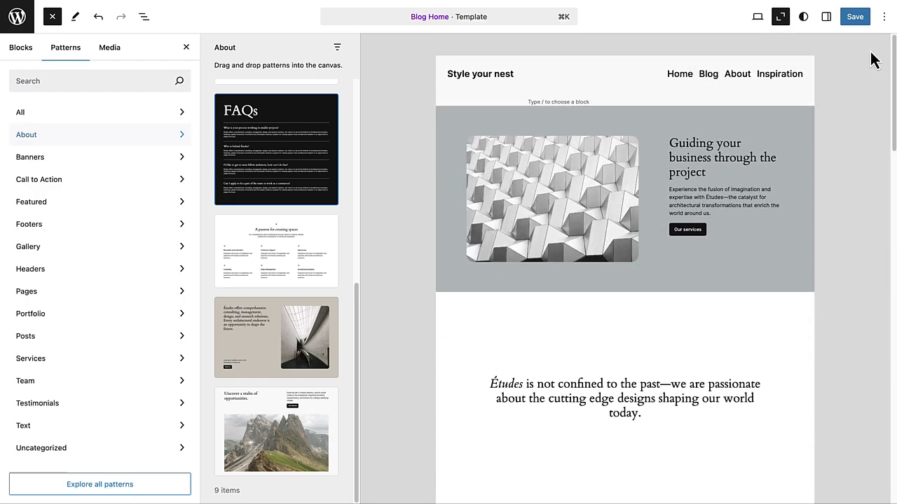
Switch the Blog Home header to the logo-and-tagline design
{"action": "left_click", "coordinate": [186, 47]}
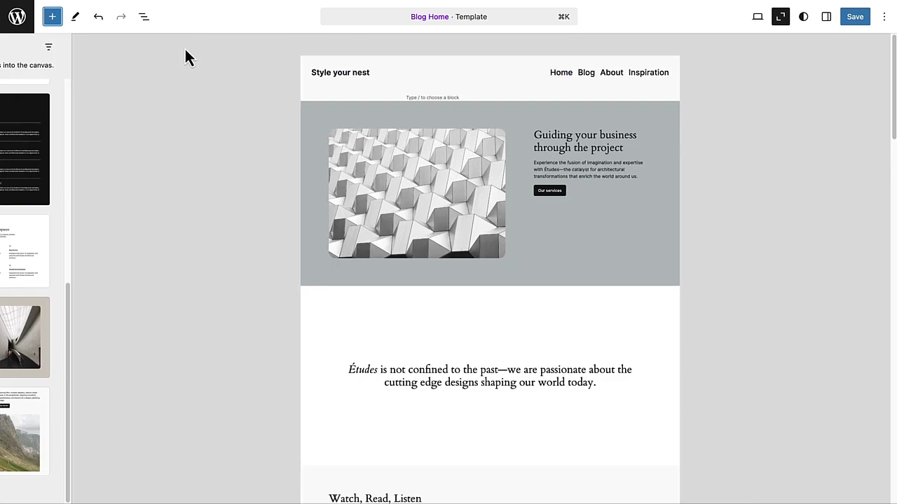
{"action": "left_click", "coordinate": [146, 20]}
{"action": "left_click", "coordinate": [57, 75]}
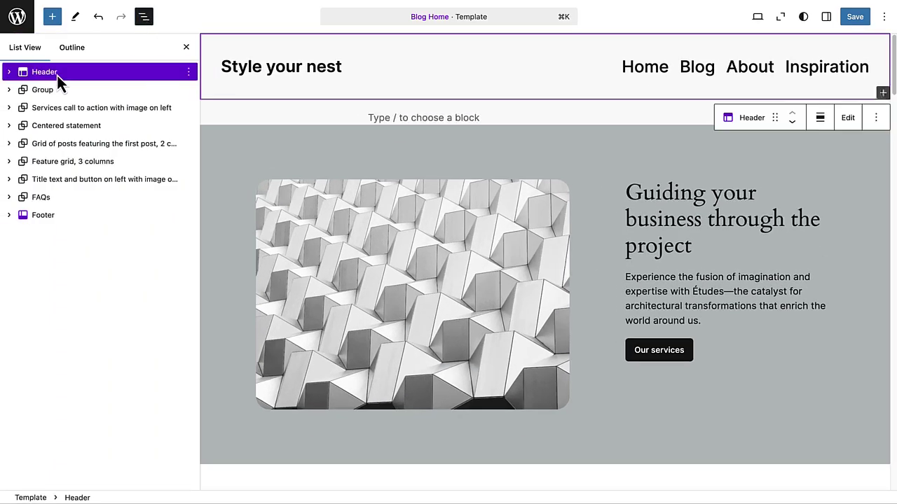
{"action": "left_click", "coordinate": [826, 16]}
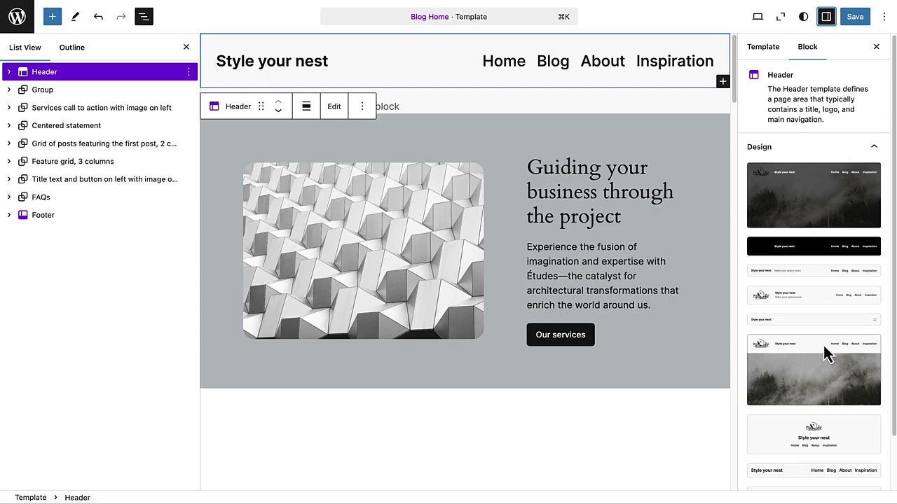
{"action": "left_click", "coordinate": [807, 298]}
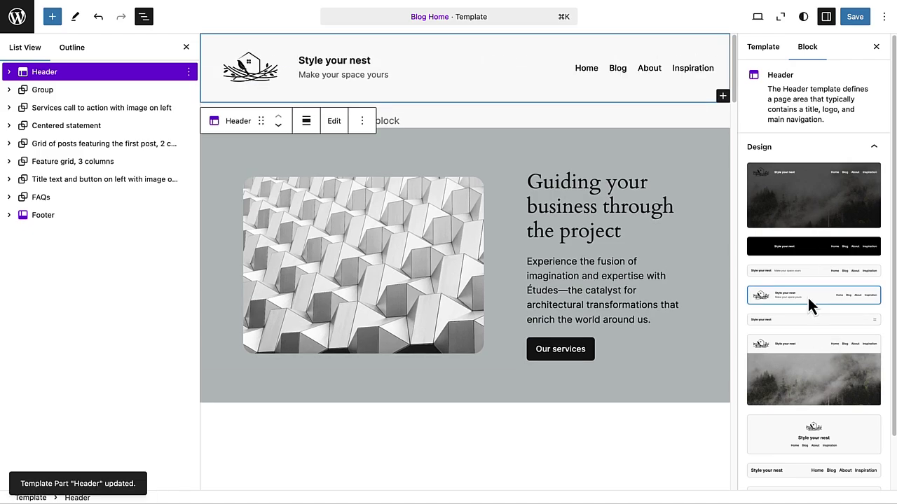
Replace the footer with the four-column links colophon design
{"action": "left_click", "coordinate": [40, 218]}
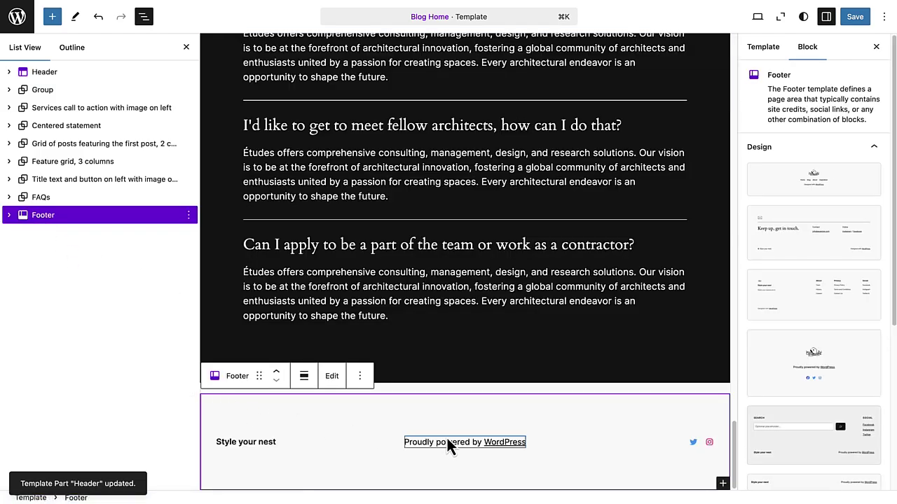
{"action": "scroll", "coordinate": [792, 433], "scroll_direction": "down", "scroll_amount": 3}
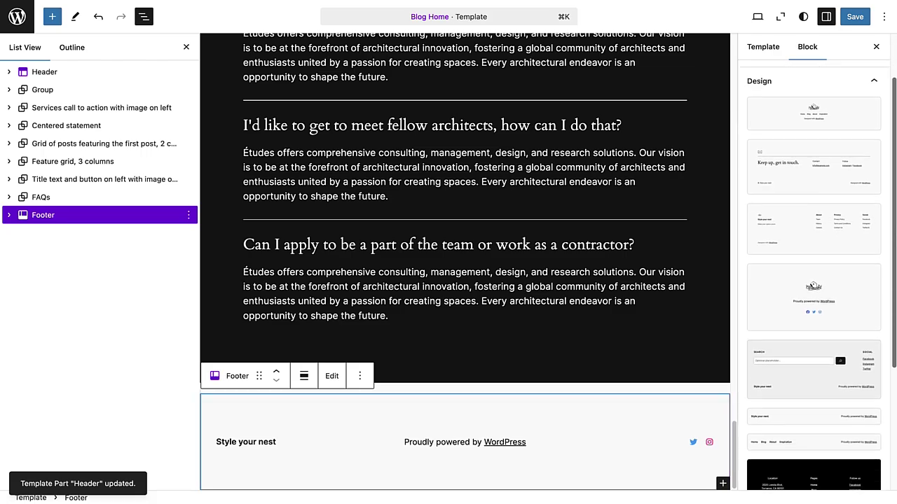
{"action": "scroll", "coordinate": [813, 280], "scroll_direction": "up", "scroll_amount": 2}
{"action": "left_click", "coordinate": [801, 267]}
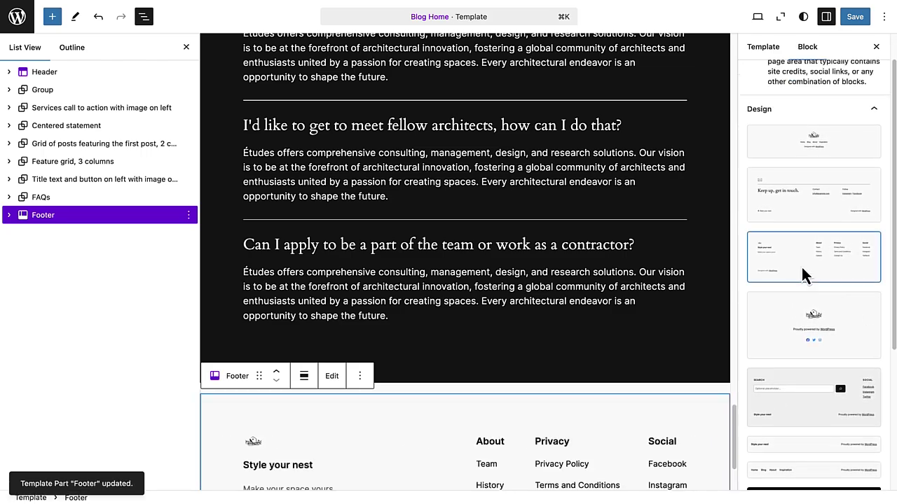
{"action": "left_click", "coordinate": [252, 443]}
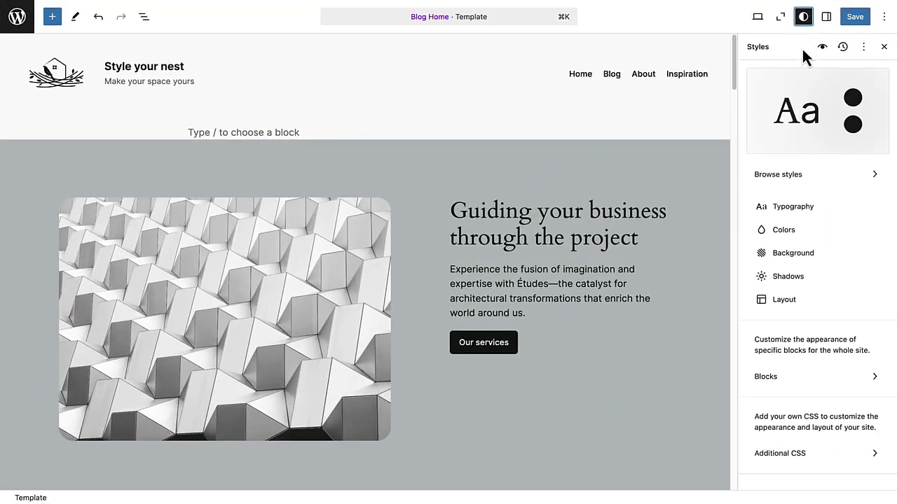
Apply the pale blue-grey style variation to the whole site
{"action": "left_click", "coordinate": [801, 176]}
{"action": "left_click", "coordinate": [848, 190]}
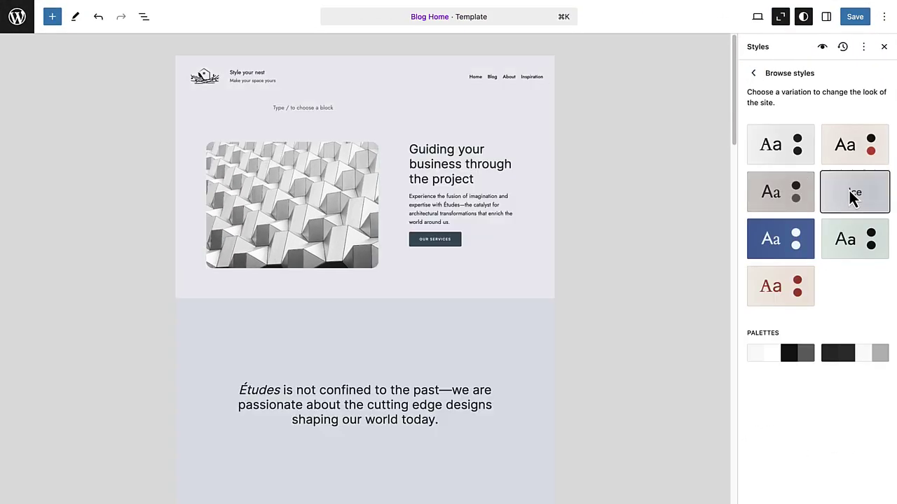
{"action": "left_click_drag", "start_coordinate": [734, 116], "coordinate": [745, 469]}
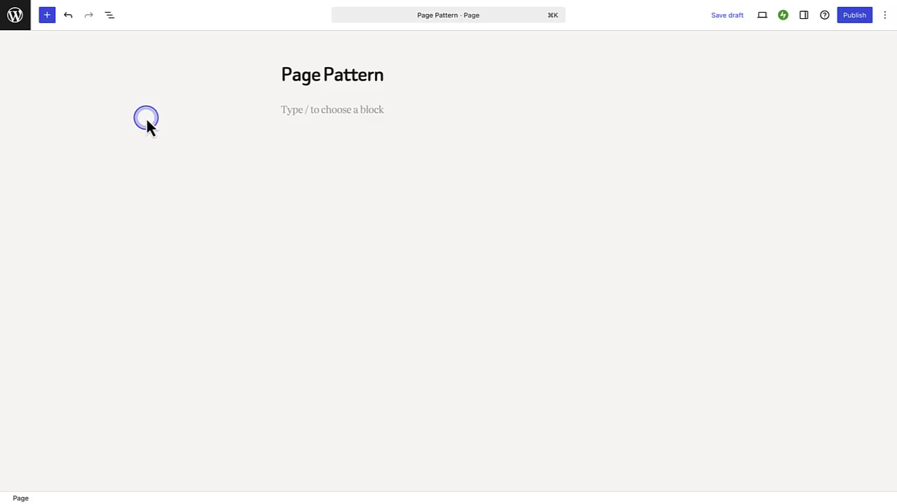
Browse the Pages pattern category in the block inserter
{"action": "left_click", "coordinate": [49, 16]}
{"action": "left_click", "coordinate": [58, 43]}
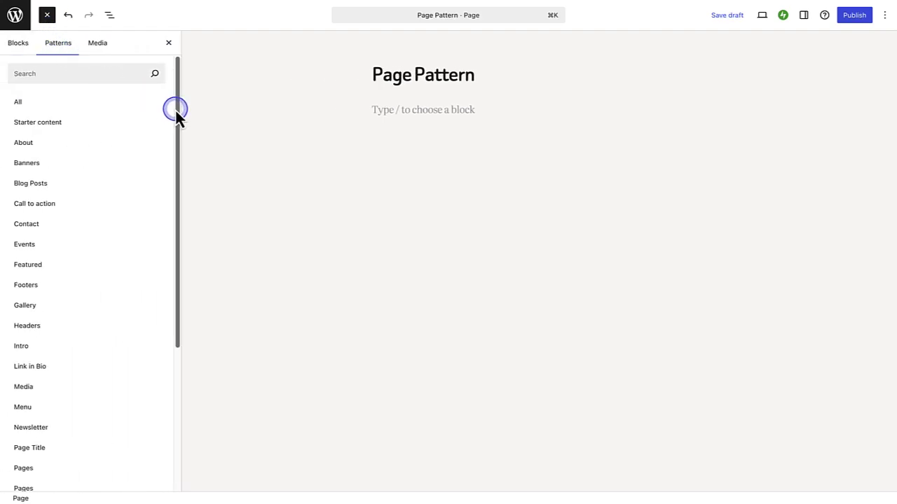
{"action": "left_click_drag", "start_coordinate": [177, 111], "coordinate": [178, 246]}
{"action": "left_click", "coordinate": [31, 268]}
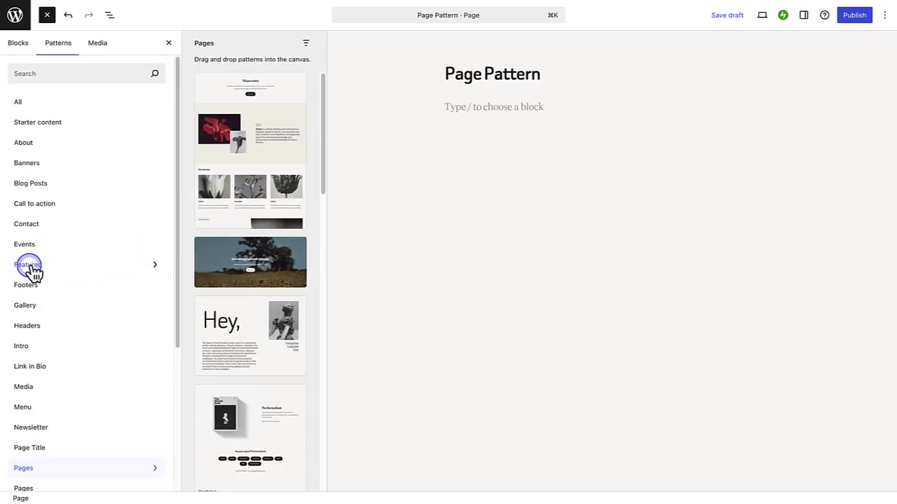
{"action": "scroll", "coordinate": [230, 280], "scroll_direction": "down", "scroll_amount": 2}
{"action": "left_click", "coordinate": [231, 277]}
{"action": "scroll", "coordinate": [231, 278], "scroll_direction": "down", "scroll_amount": 4}
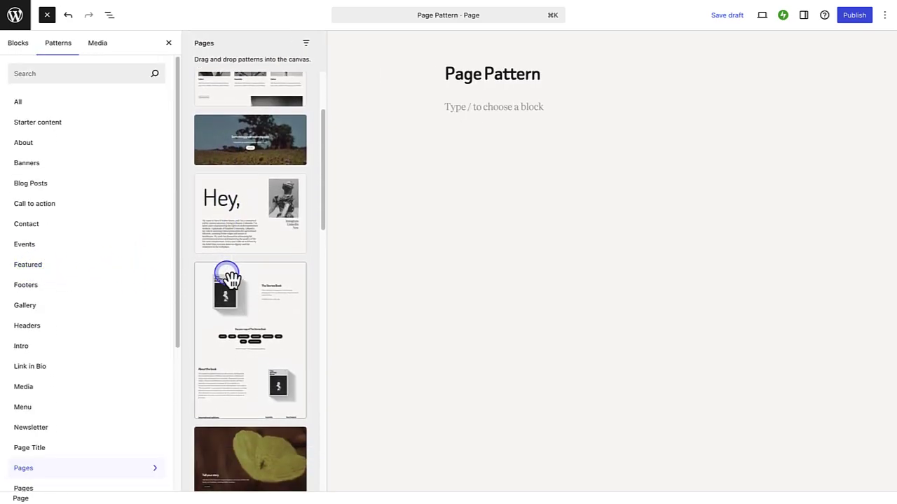
{"action": "left_click_drag", "start_coordinate": [176, 263], "coordinate": [178, 380]}
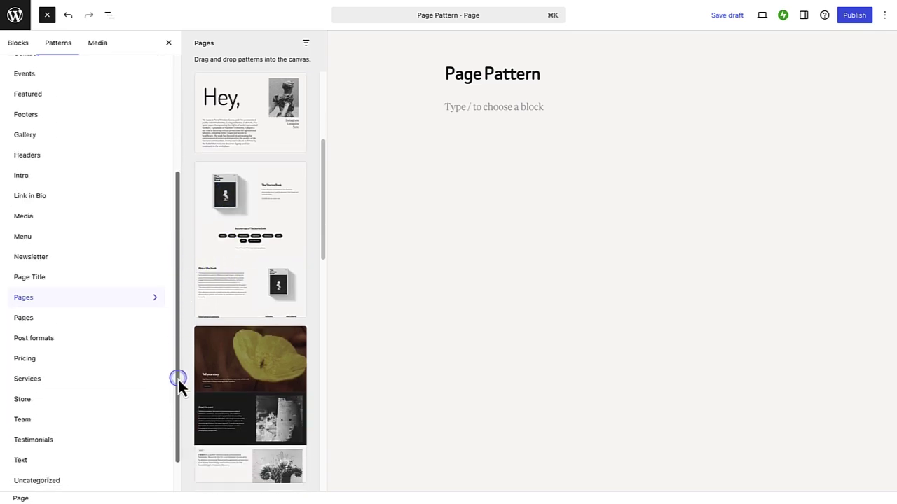
Insert the 'Store: Description and product categories' pattern and scroll down to review it
{"action": "left_click", "coordinate": [32, 324]}
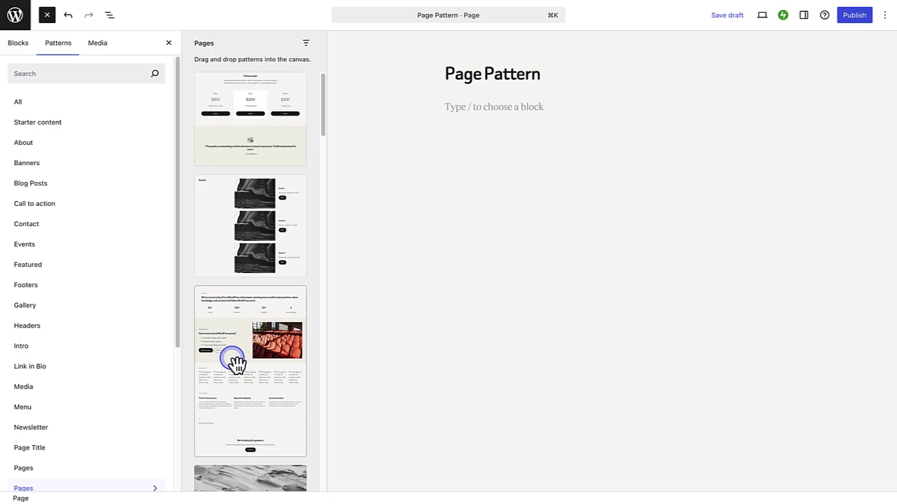
{"action": "scroll", "coordinate": [234, 364], "scroll_direction": "down", "scroll_amount": 5}
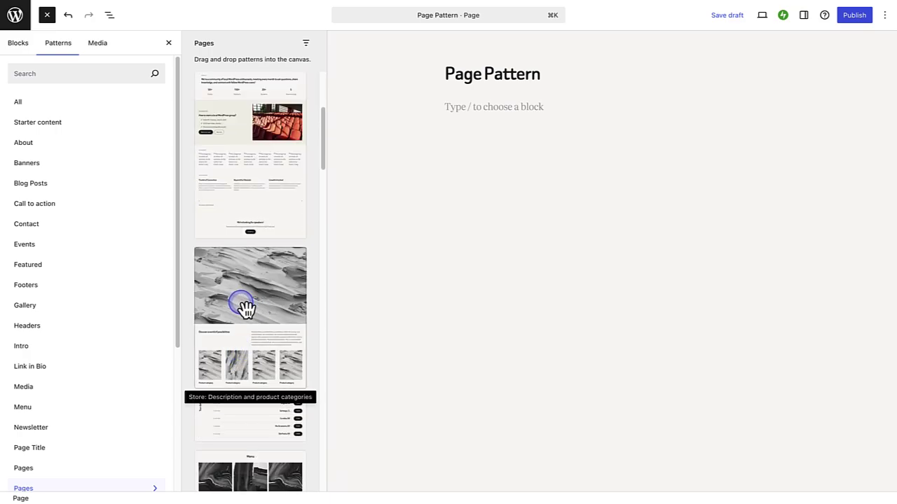
{"action": "left_click", "coordinate": [247, 307]}
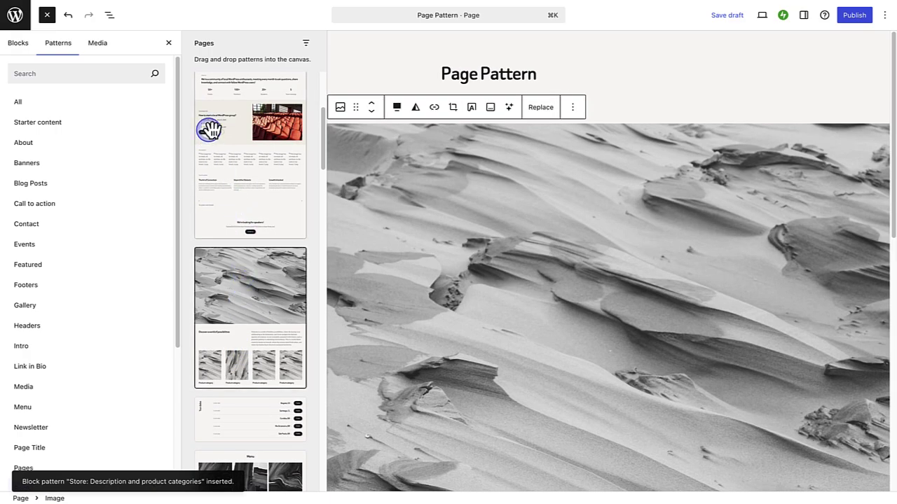
{"action": "left_click", "coordinate": [168, 46]}
{"action": "scroll", "coordinate": [438, 291], "scroll_direction": "down", "scroll_amount": 10}
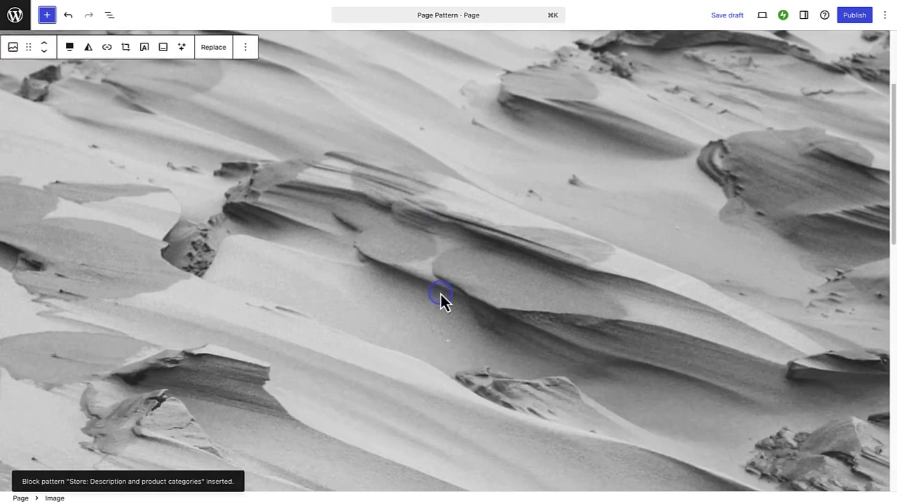
{"action": "scroll", "coordinate": [440, 293], "scroll_direction": "down", "scroll_amount": 3}
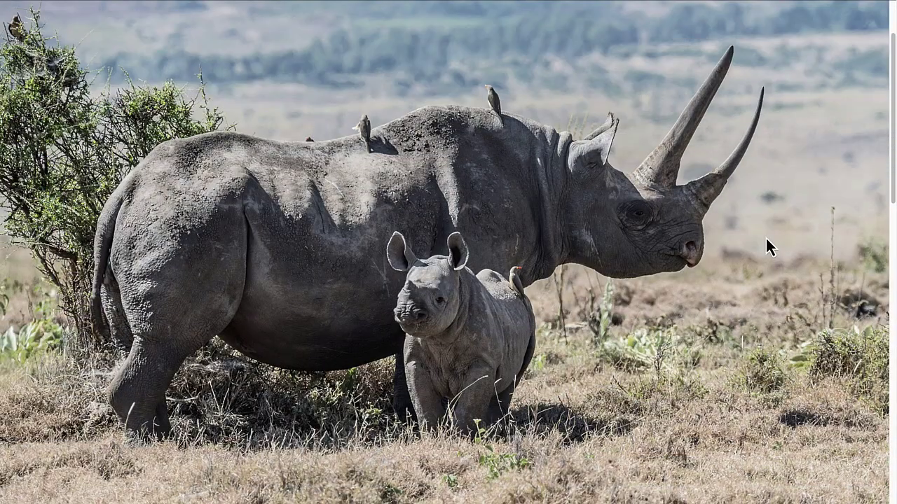
Scroll the live page past the rhino photo to the four animal cards
{"action": "scroll", "coordinate": [767, 239], "scroll_direction": "down", "scroll_amount": 4}
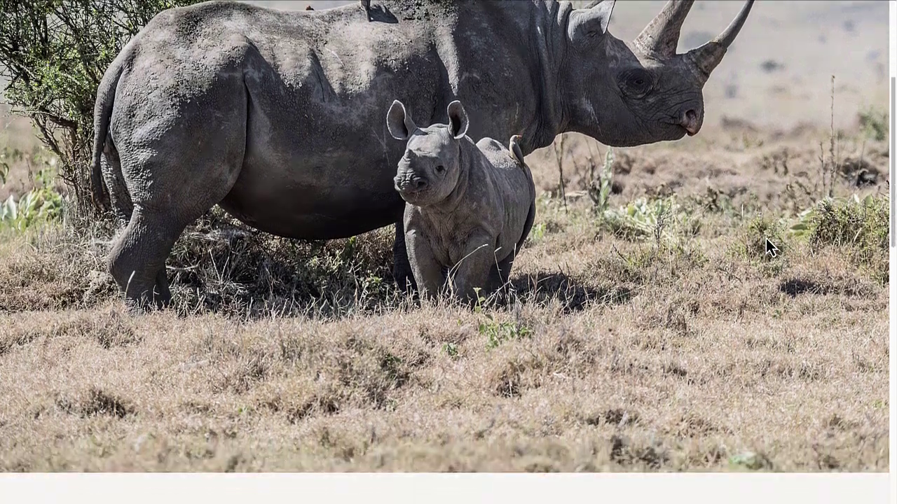
{"action": "scroll", "coordinate": [766, 246], "scroll_direction": "down", "scroll_amount": 5}
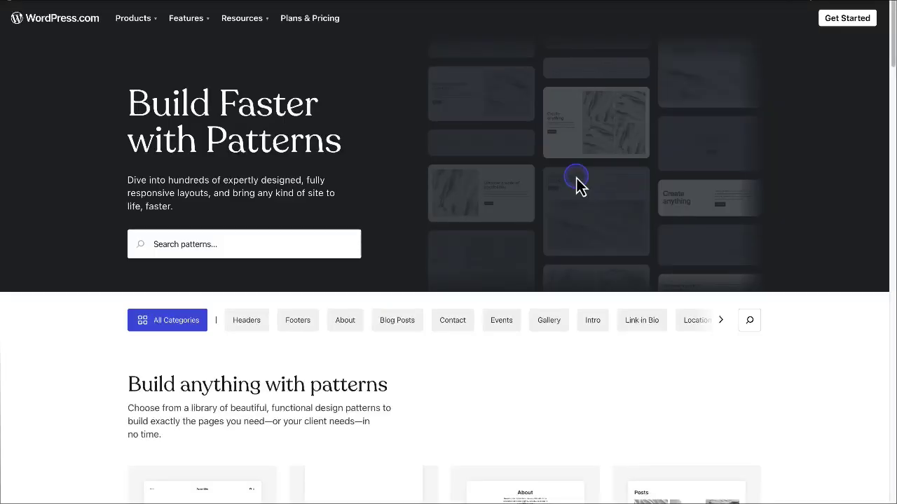
Show the Contact category in the Pattern Directory and scroll through its patterns
{"action": "scroll", "coordinate": [575, 178], "scroll_direction": "down", "scroll_amount": 4}
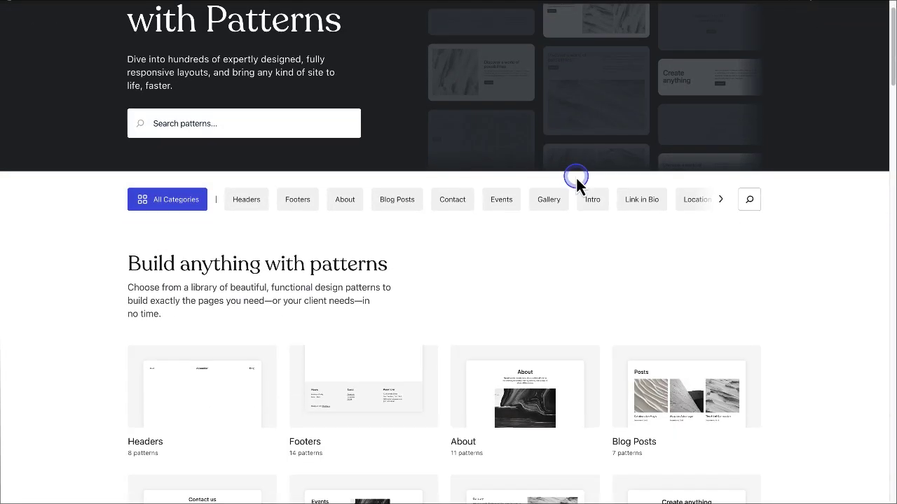
{"action": "left_click", "coordinate": [456, 70]}
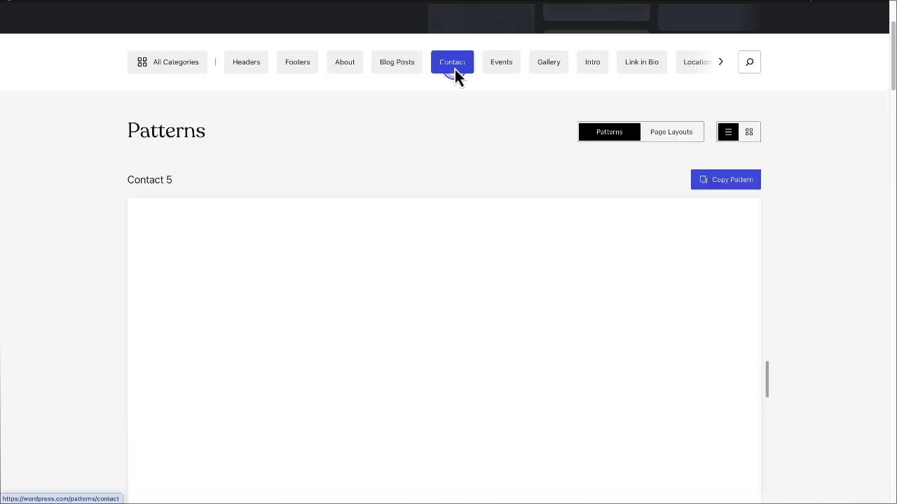
{"action": "scroll", "coordinate": [800, 265], "scroll_direction": "down", "scroll_amount": 3}
{"action": "scroll", "coordinate": [800, 266], "scroll_direction": "down", "scroll_amount": 8}
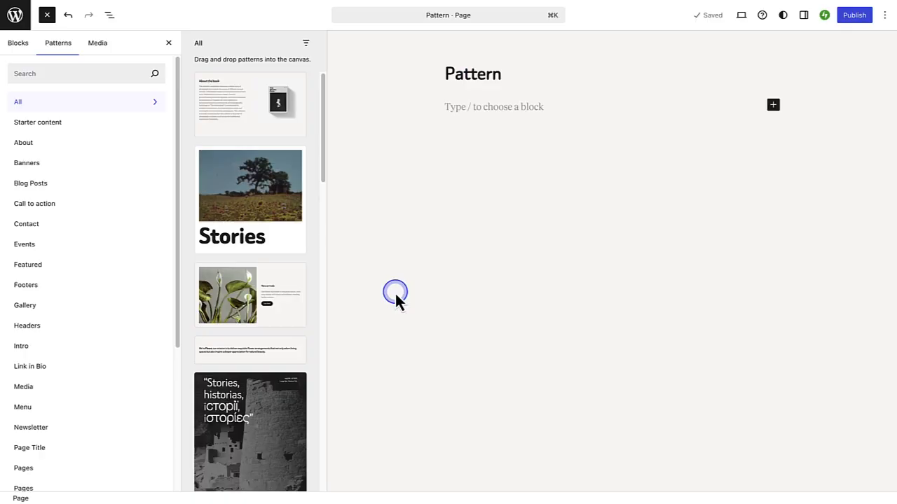
Filter the inserter's patterns to the Contact category
{"action": "left_click", "coordinate": [34, 225]}
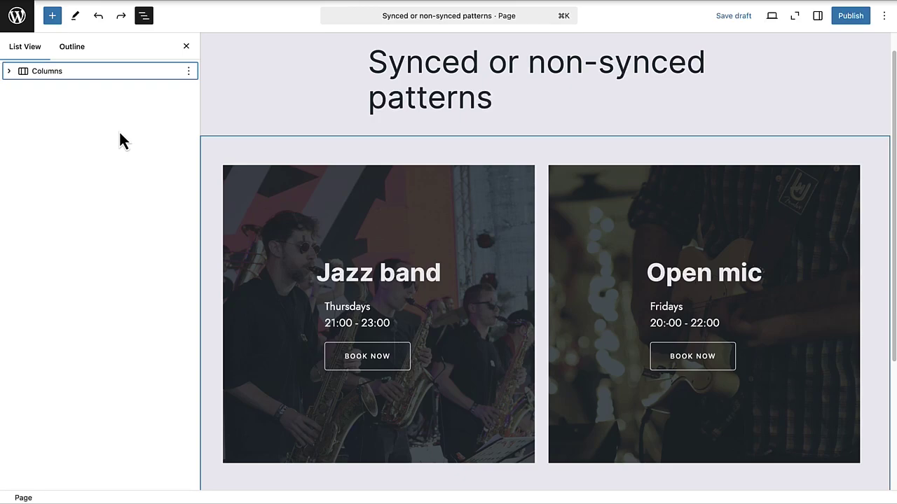
Save the Jazz band and Open mic columns as synced pattern 'Music' under Call to Action
{"action": "left_click", "coordinate": [189, 71]}
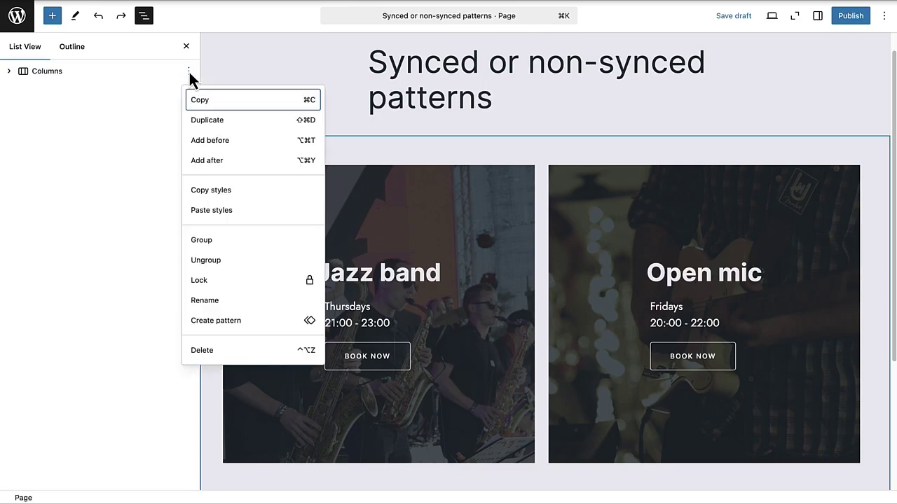
{"action": "left_click", "coordinate": [217, 321]}
{"action": "type", "text": "Music"}
{"action": "left_click", "coordinate": [383, 256]}
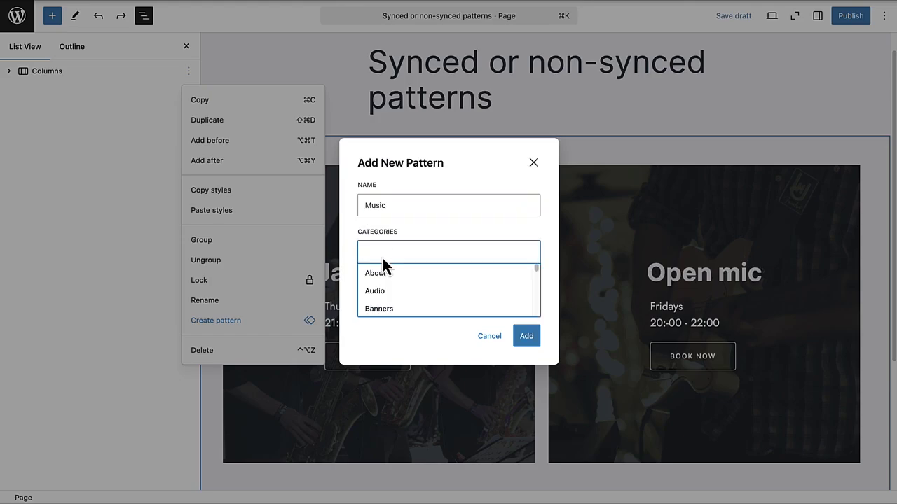
{"action": "scroll", "coordinate": [389, 288], "scroll_direction": "down", "scroll_amount": 2}
{"action": "left_click", "coordinate": [390, 312]}
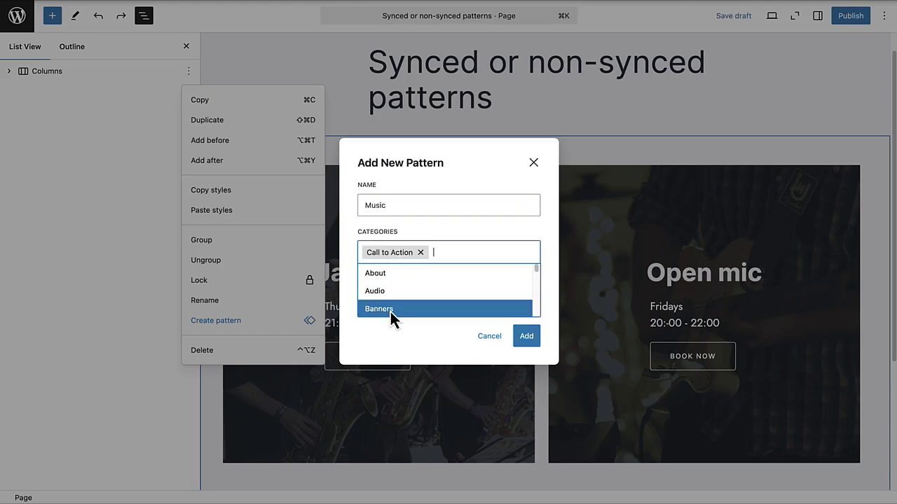
{"action": "left_click", "coordinate": [390, 329]}
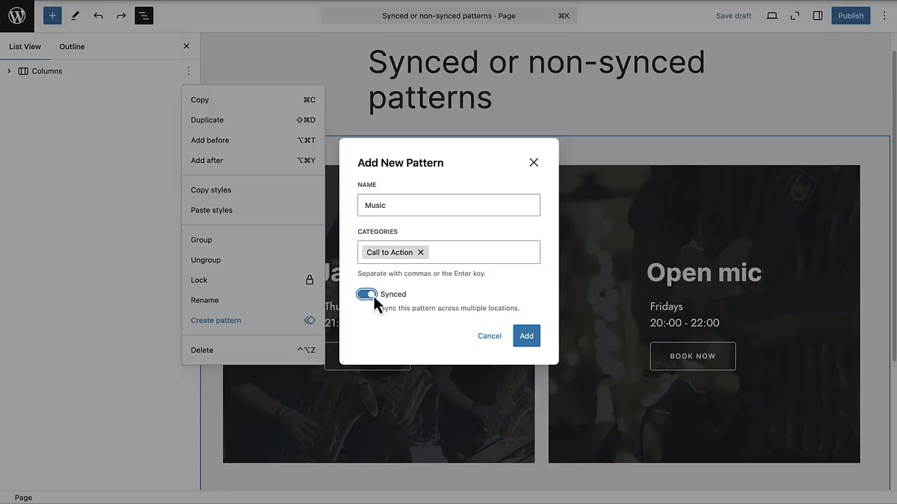
{"action": "left_click", "coordinate": [524, 338]}
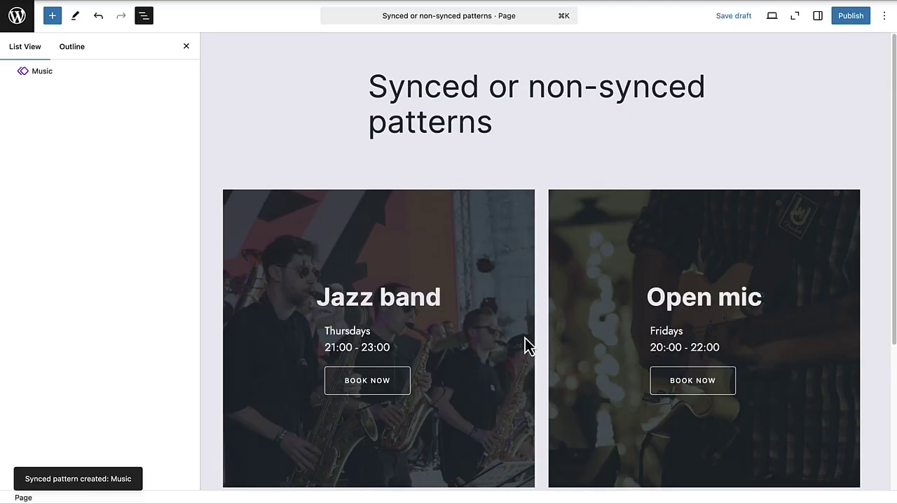
Insert another copy of the Music pattern from My patterns below the first
{"action": "scroll", "coordinate": [521, 332], "scroll_direction": "down", "scroll_amount": 2}
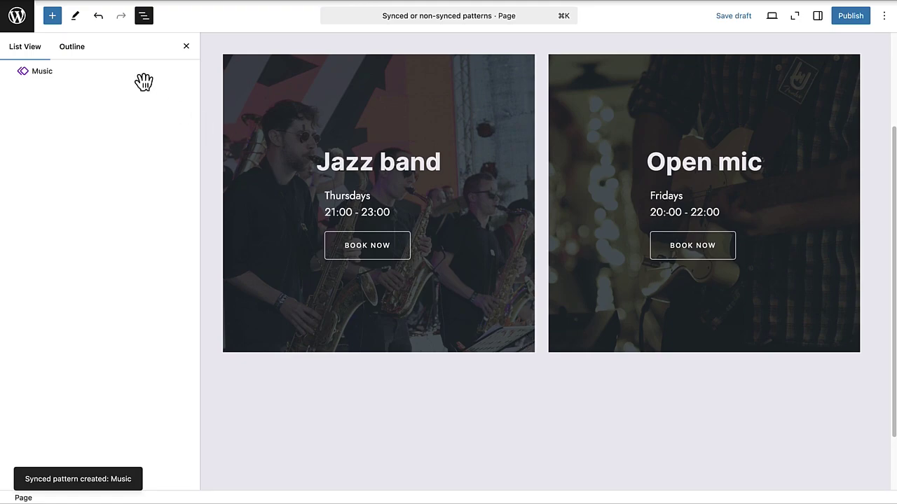
{"action": "left_click", "coordinate": [52, 15]}
{"action": "left_click", "coordinate": [58, 47]}
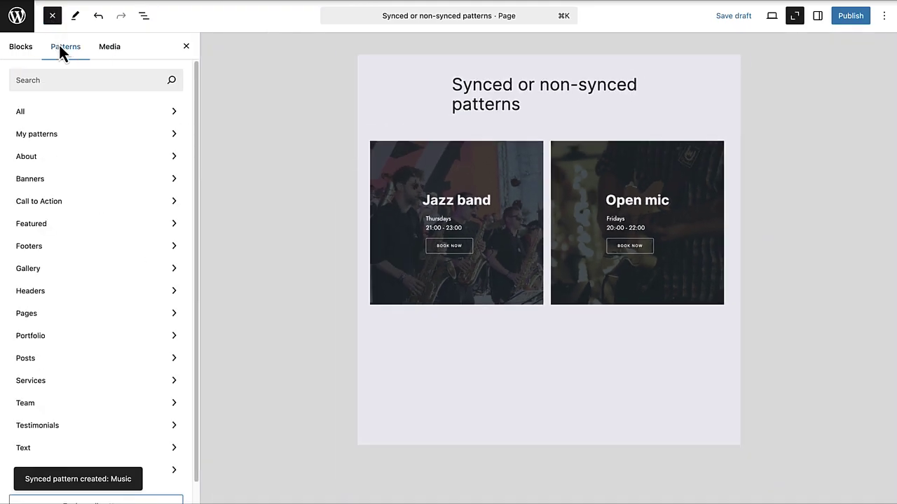
{"action": "left_click", "coordinate": [39, 131]}
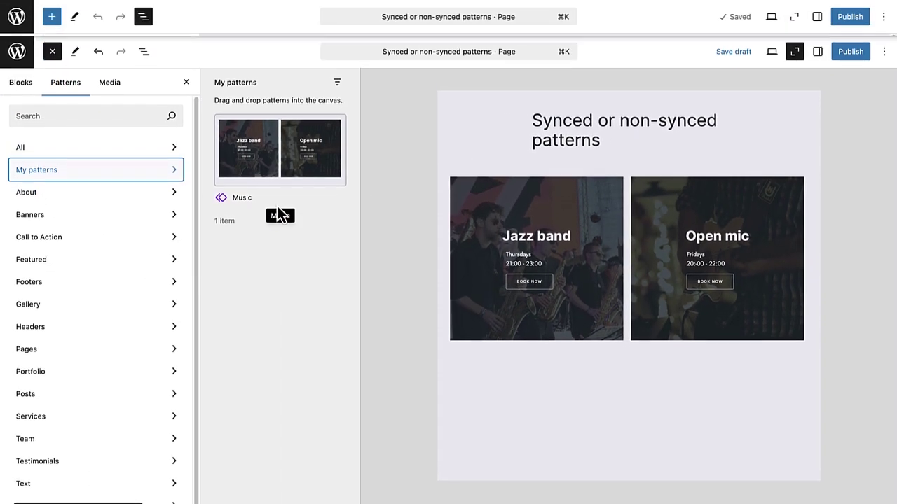
{"action": "scroll", "coordinate": [709, 148], "scroll_direction": "down", "scroll_amount": 5}
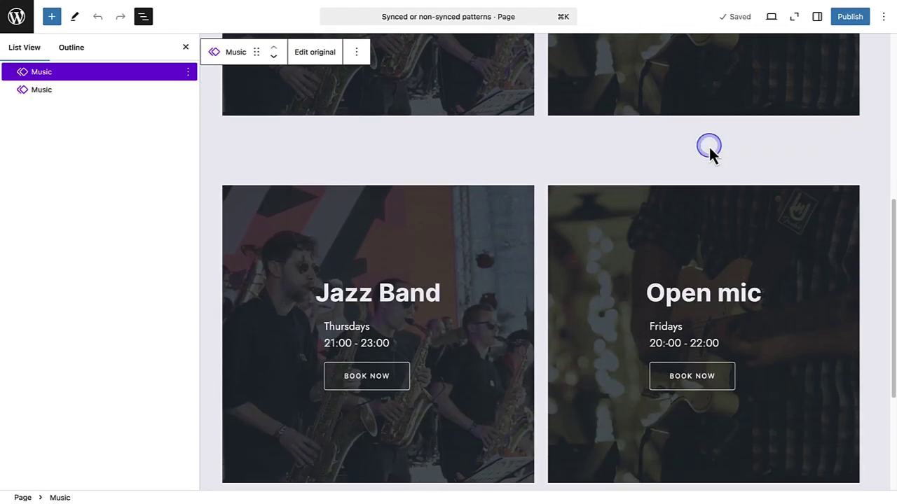
{"action": "scroll", "coordinate": [709, 147], "scroll_direction": "up", "scroll_amount": 5}
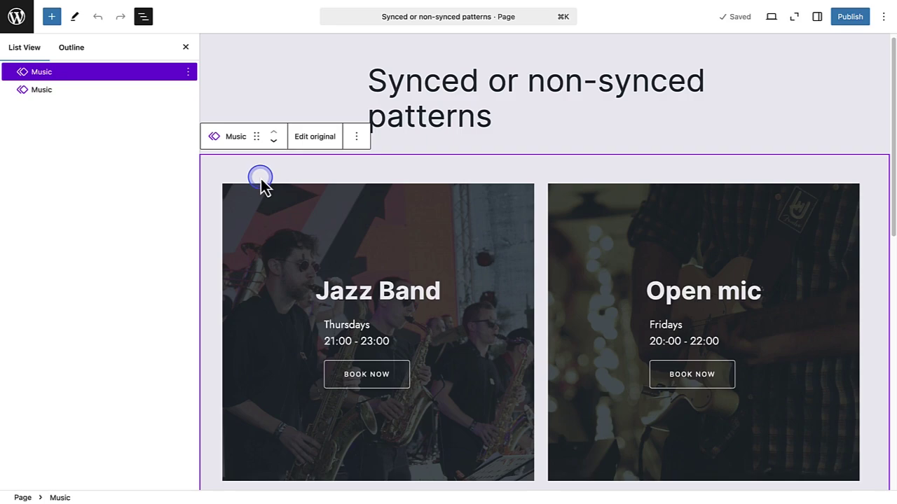
Edit the original Music pattern's heading from 'Jazz Band' to 'Jazz Festival' and save it
{"action": "left_click", "coordinate": [313, 141]}
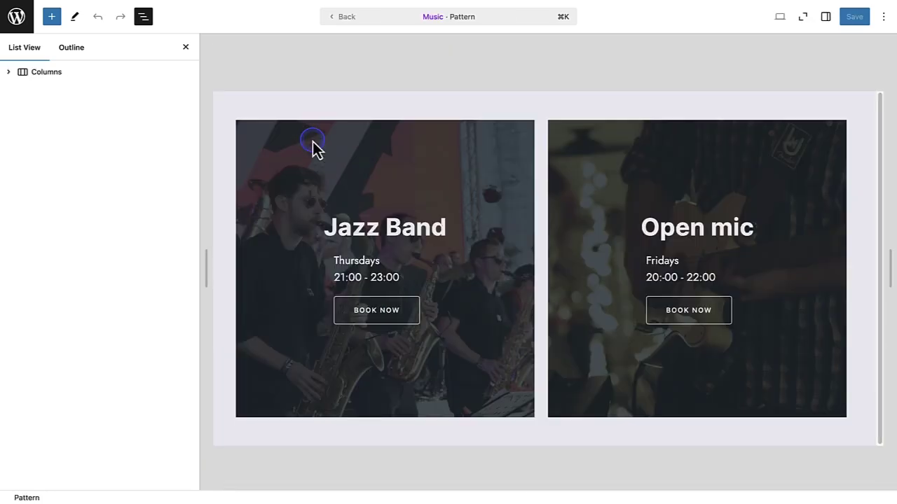
{"action": "left_click", "coordinate": [387, 230]}
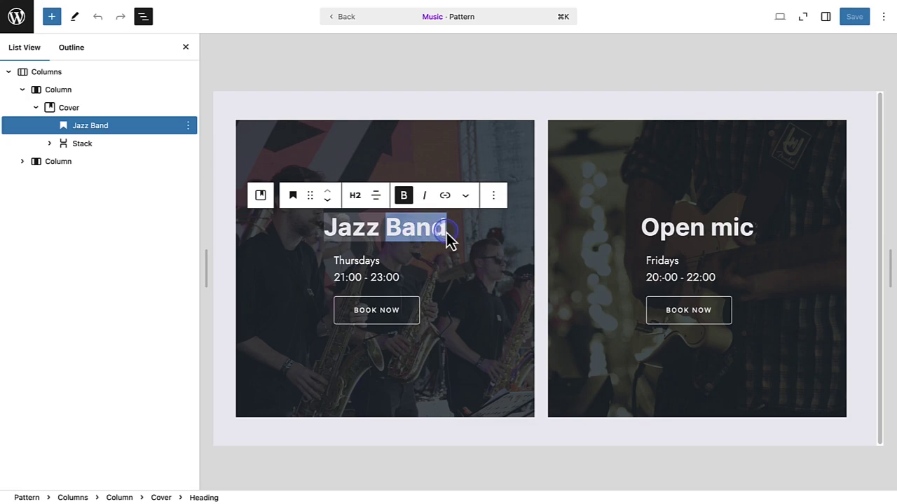
{"action": "type", "text": "Festival"}
{"action": "left_click", "coordinate": [854, 16]}
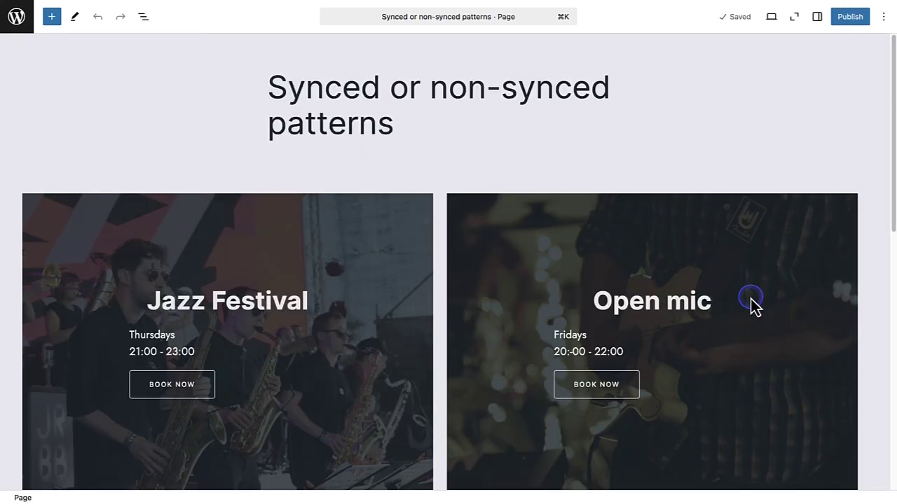
{"action": "scroll", "coordinate": [750, 304], "scroll_direction": "down", "scroll_amount": 5}
{"action": "scroll", "coordinate": [750, 299], "scroll_direction": "down", "scroll_amount": 4}
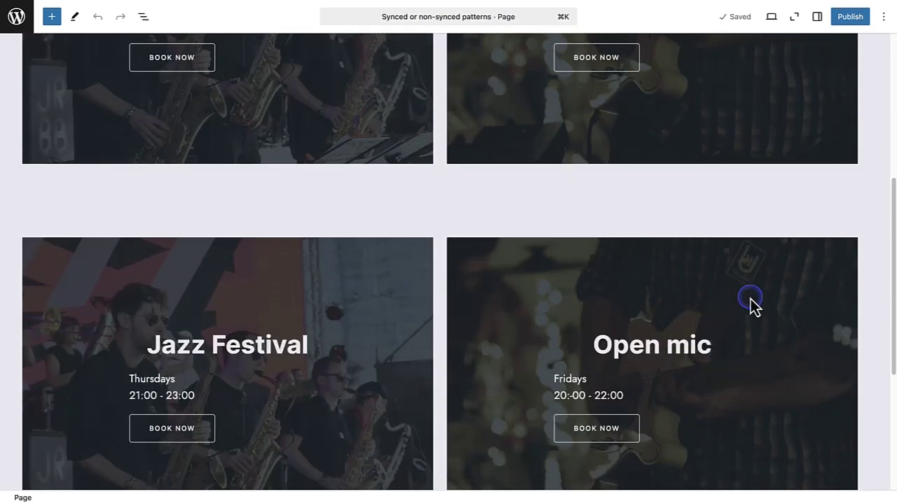